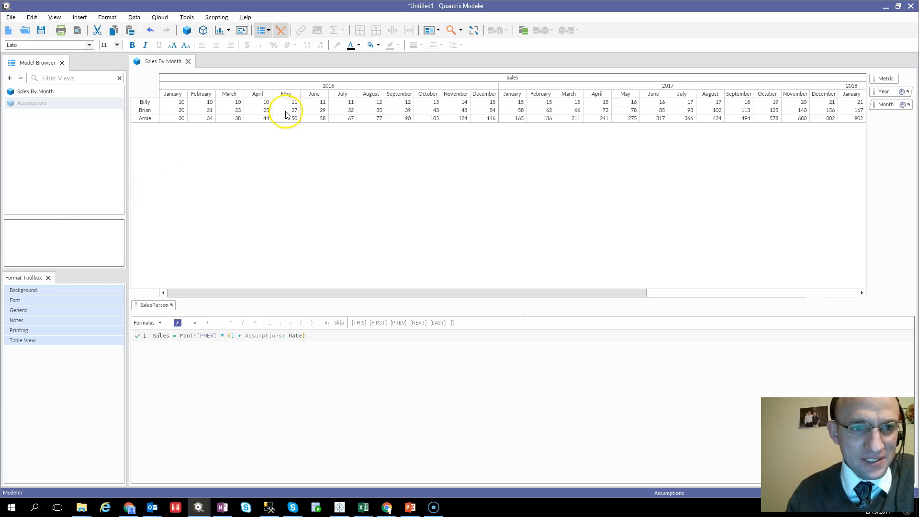
Step: Examine the salesperson rows, the 2016 months and the Month category's timeline link in the Sales By Month matrix
{"action": "left_click", "coordinate": [146, 102]}
{"action": "left_click", "coordinate": [151, 114]}
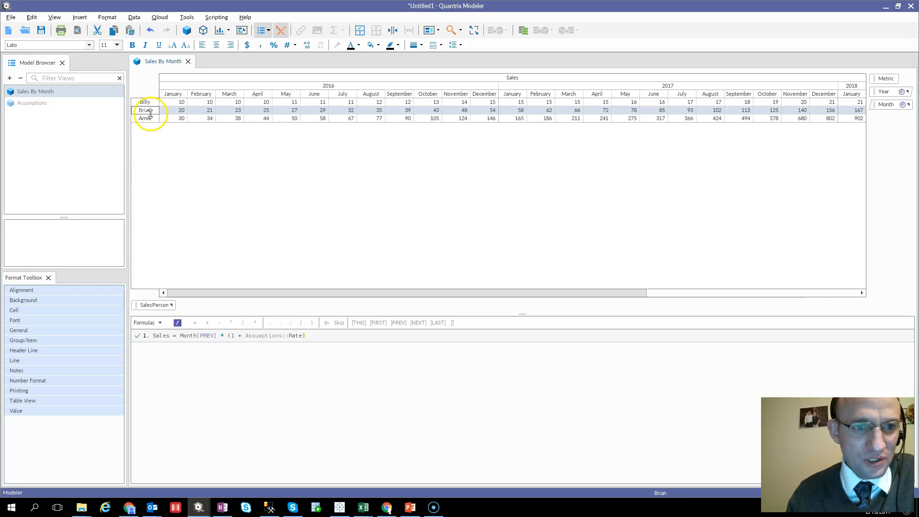
{"action": "left_click", "coordinate": [149, 120]}
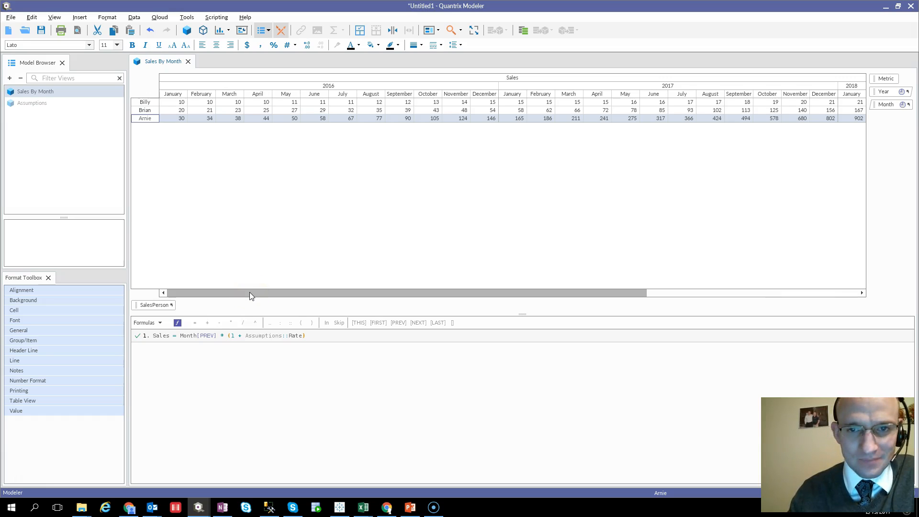
{"action": "left_click", "coordinate": [311, 86]}
{"action": "left_click_drag", "start_coordinate": [422, 294], "coordinate": [380, 326]}
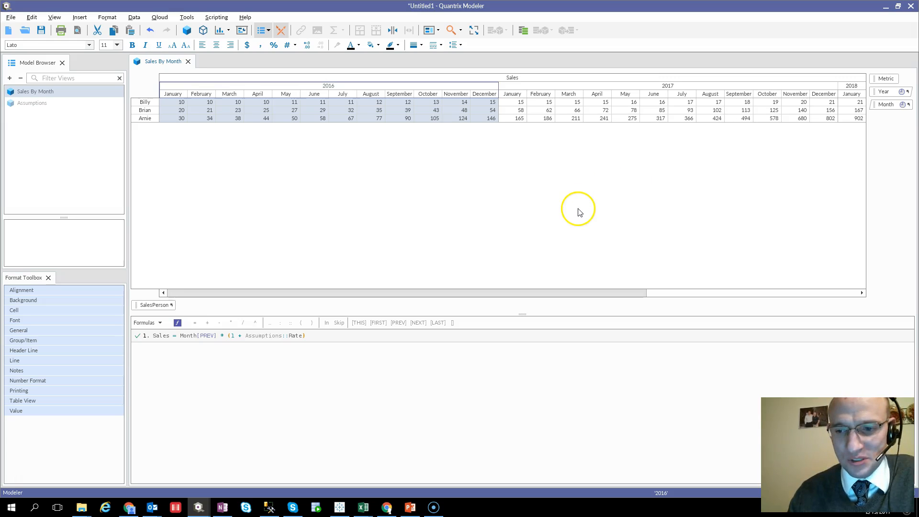
{"action": "mouse_move", "coordinate": [891, 99]}
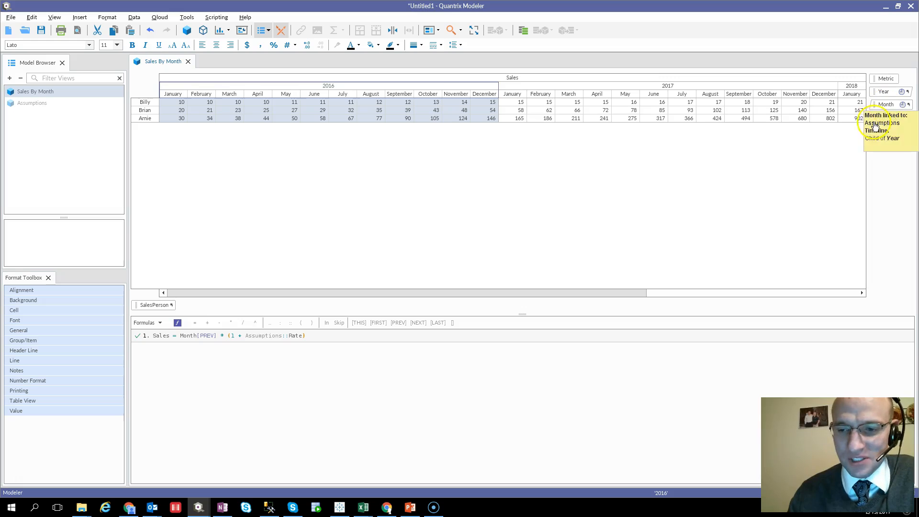
Step: Create a new matrix, dock it below Sales By Month and rename it Sales By Quarter
{"action": "left_click", "coordinate": [186, 30]}
{"action": "left_click_drag", "start_coordinate": [213, 62], "coordinate": [341, 427]}
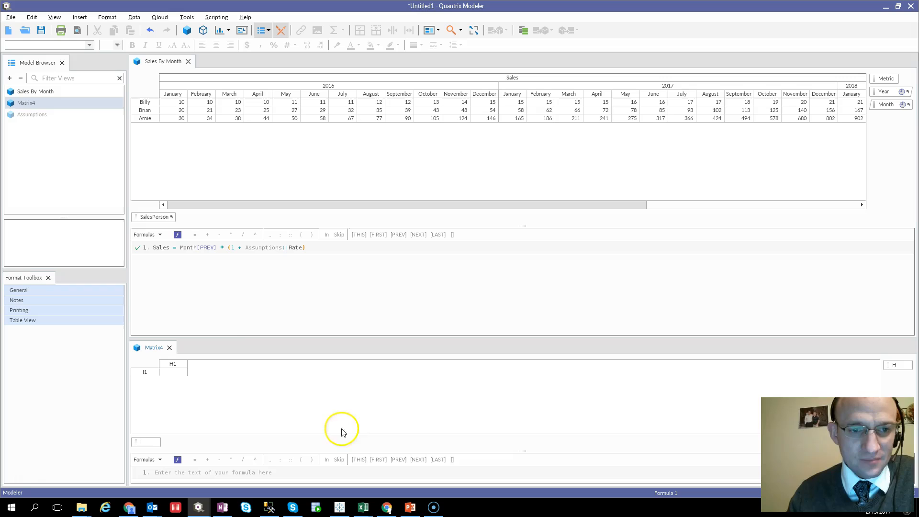
{"action": "left_click", "coordinate": [30, 102]}
{"action": "left_click", "coordinate": [30, 103]}
{"action": "type", "text": "Sales By"}
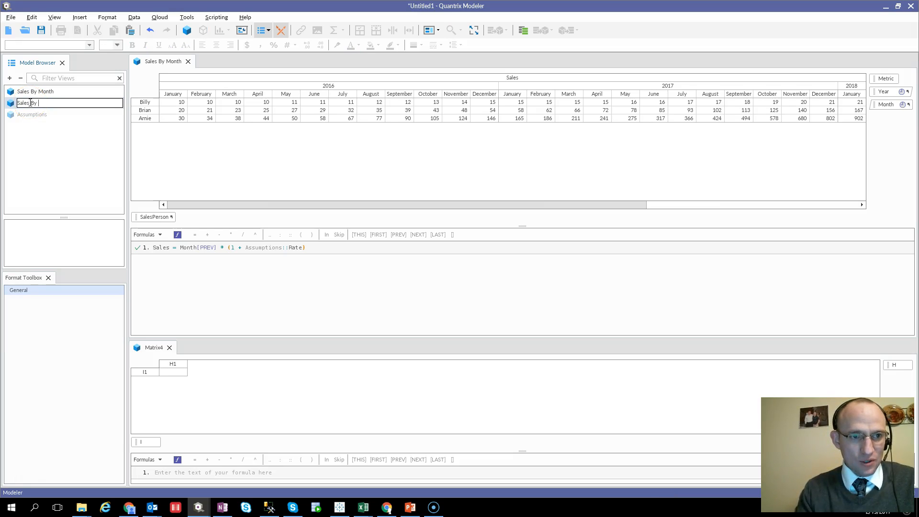
{"action": "type", "text": " Quarter"}
{"action": "key", "text": "Return"}
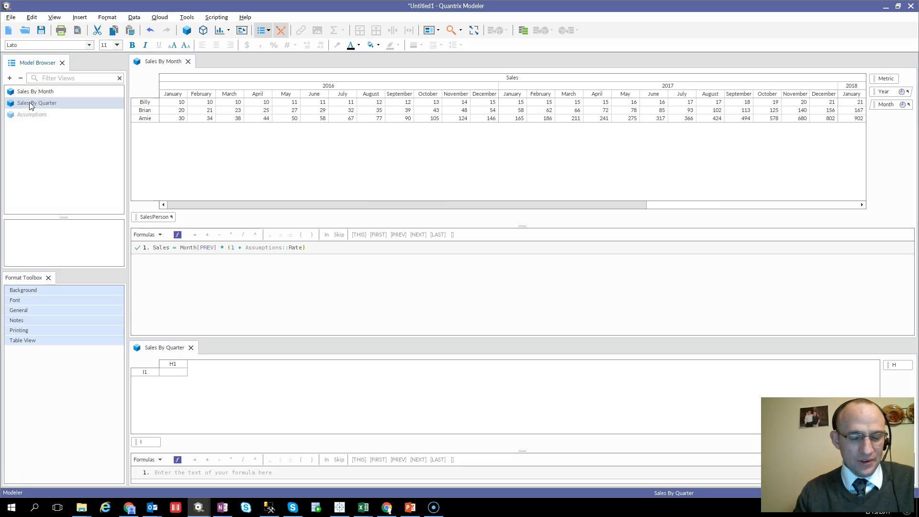
Step: Name the row category of the new matrix Quarter and give it the items Q1, Q2, Q3 and Q4
{"action": "left_click", "coordinate": [146, 443]}
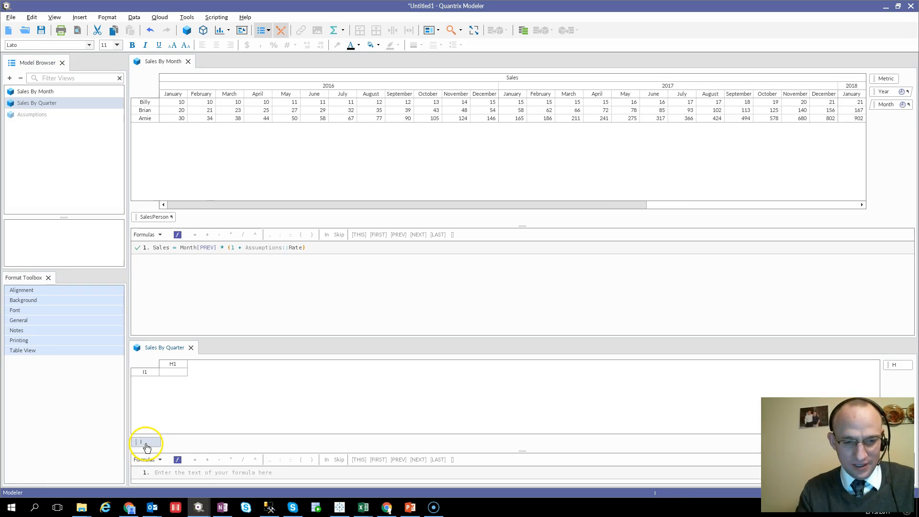
{"action": "left_click", "coordinate": [147, 445]}
{"action": "type", "text": "Qtr"}
{"action": "key", "text": "Return"}
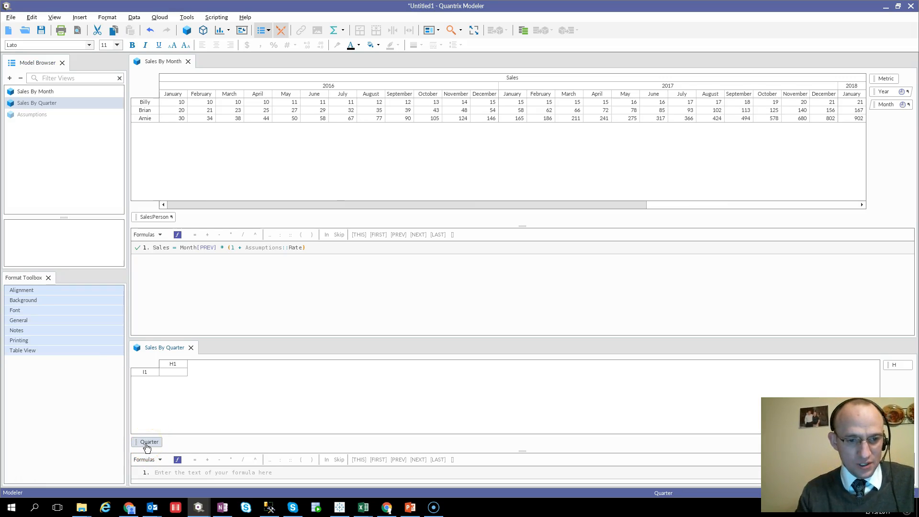
{"action": "left_click", "coordinate": [141, 371]}
{"action": "left_click", "coordinate": [143, 374]}
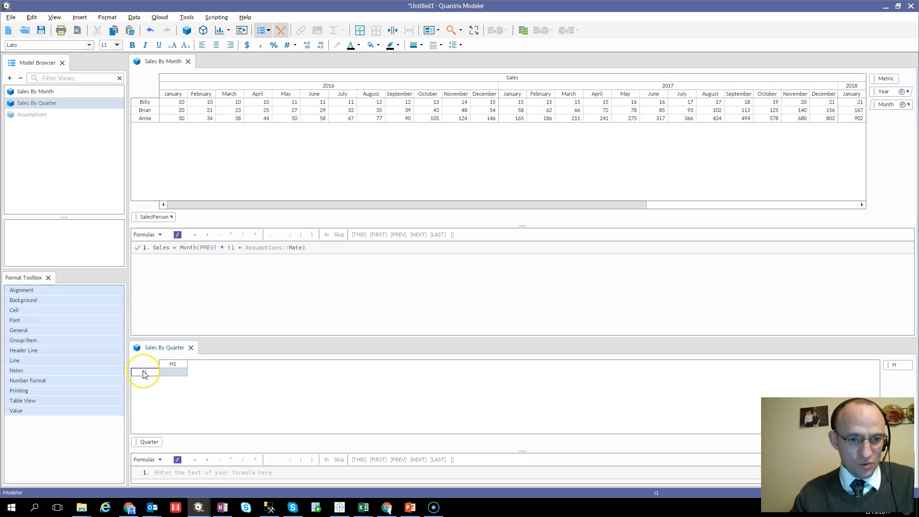
{"action": "type", "text": "Q1"}
{"action": "key", "text": "Return"}
{"action": "key", "text": "Return"}
{"action": "key", "text": "Return"}
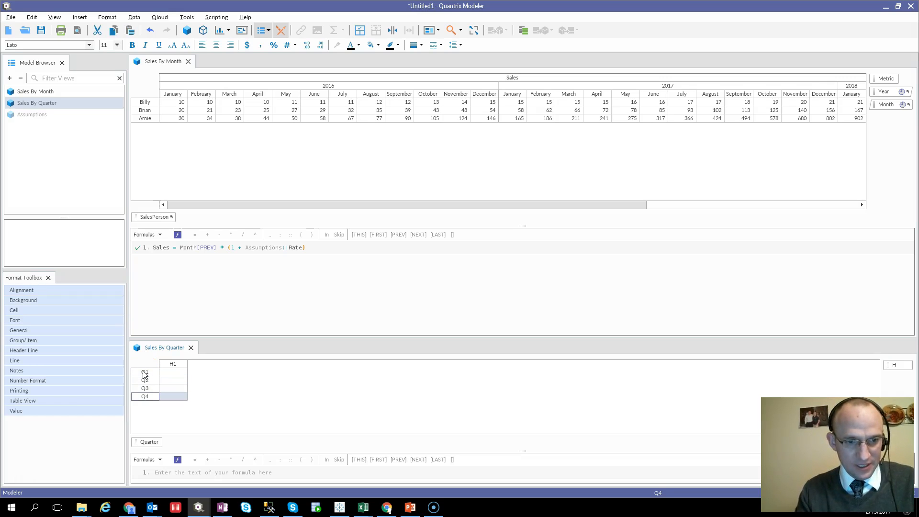
Step: Create the column items 2016, 2017 and 2018 in Sales By Quarter and name their category year
{"action": "left_click", "coordinate": [182, 365]}
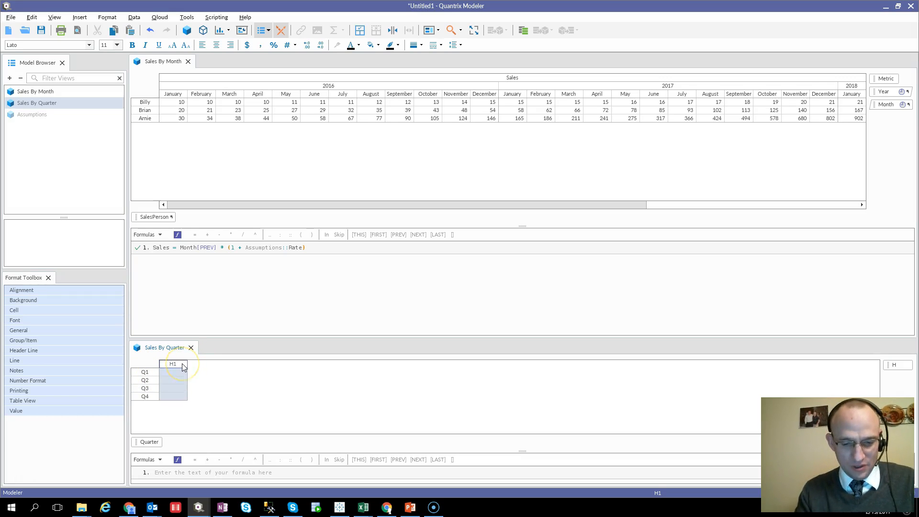
{"action": "type", "text": "2016"}
{"action": "key", "text": "Return"}
{"action": "key", "text": "Return"}
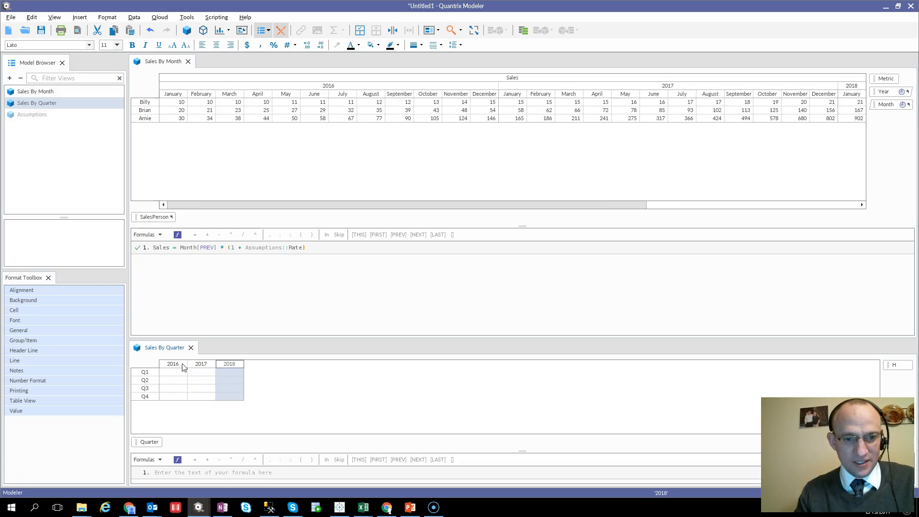
{"action": "left_click", "coordinate": [892, 366]}
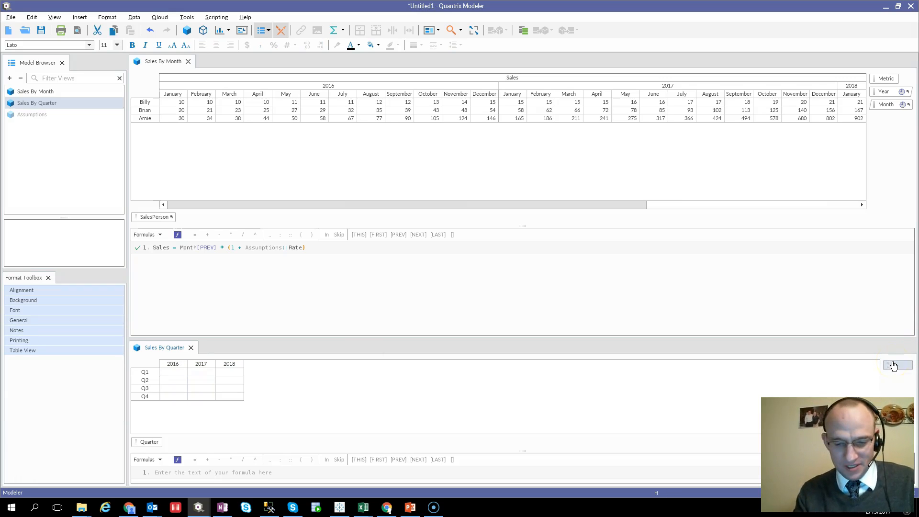
{"action": "double_click", "coordinate": [893, 366]}
{"action": "type", "text": "Year"}
{"action": "key", "text": "Return"}
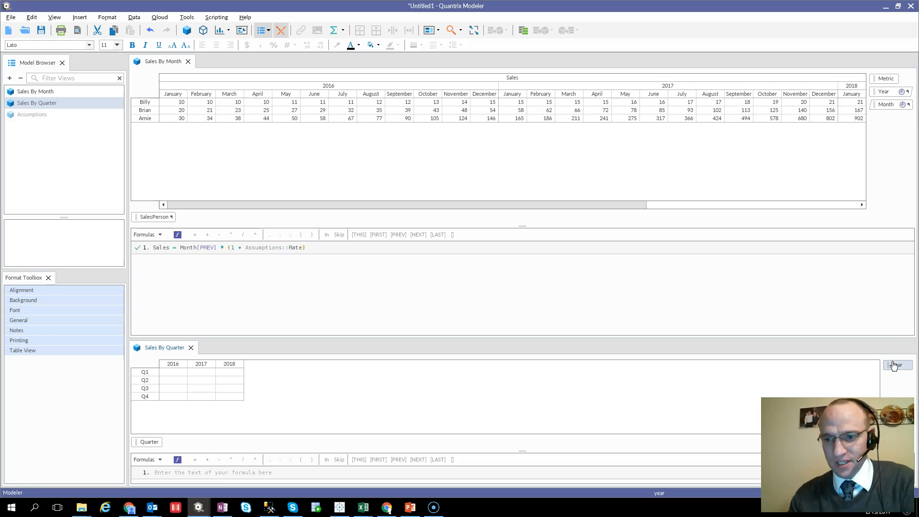
Step: Detect a timeline from the Quarter category and convert both year and Quarter to timeline categories
{"action": "right_click", "coordinate": [141, 445]}
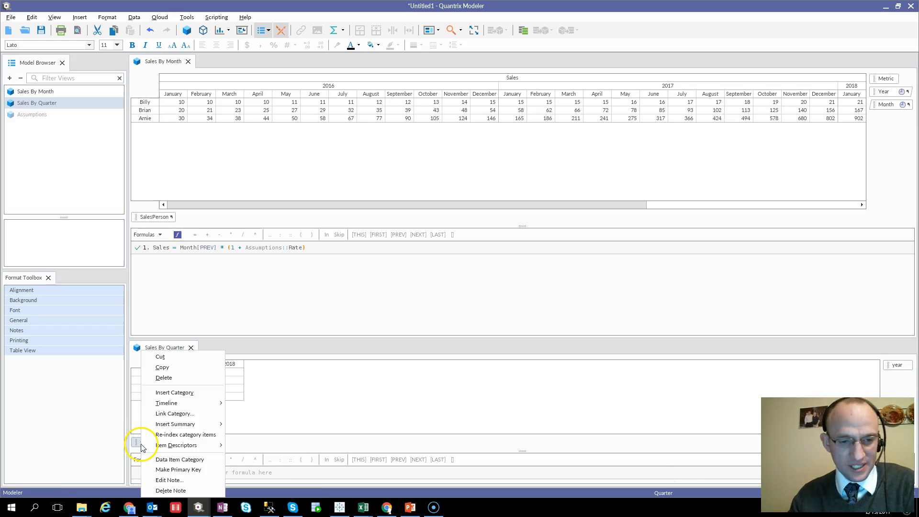
{"action": "mouse_move", "coordinate": [184, 404]}
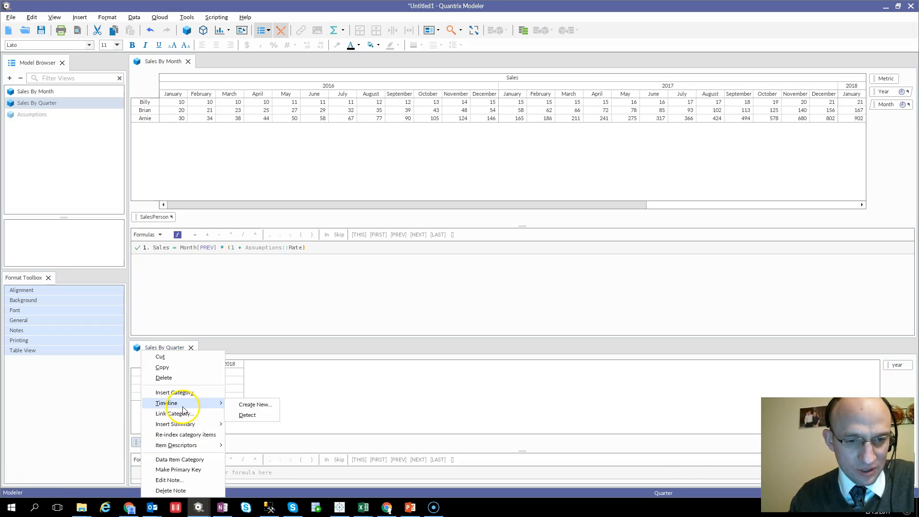
{"action": "left_click", "coordinate": [247, 416]}
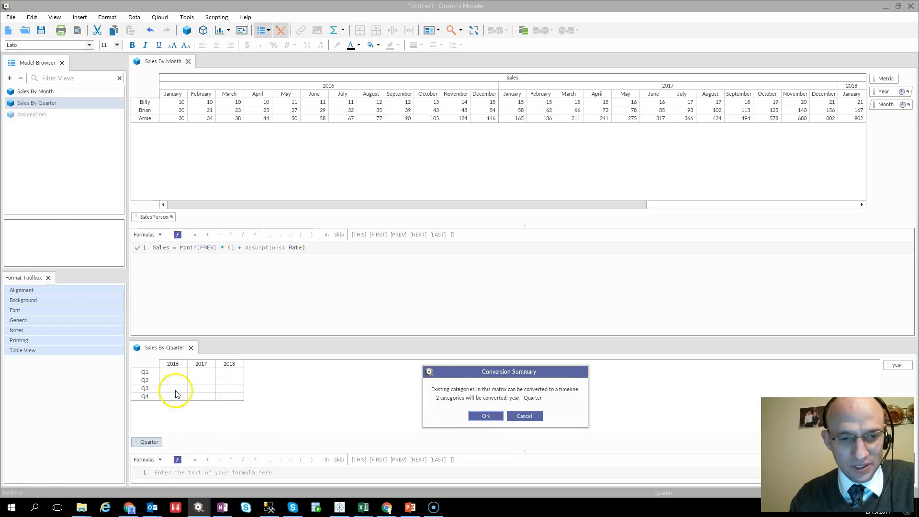
{"action": "left_click", "coordinate": [475, 416]}
Step: Enlarge the Sales By Quarter view and link the Metric category from Sales By Month into it, below year
{"action": "left_click", "coordinate": [395, 329]}
{"action": "left_click_drag", "start_coordinate": [352, 334], "coordinate": [353, 276]}
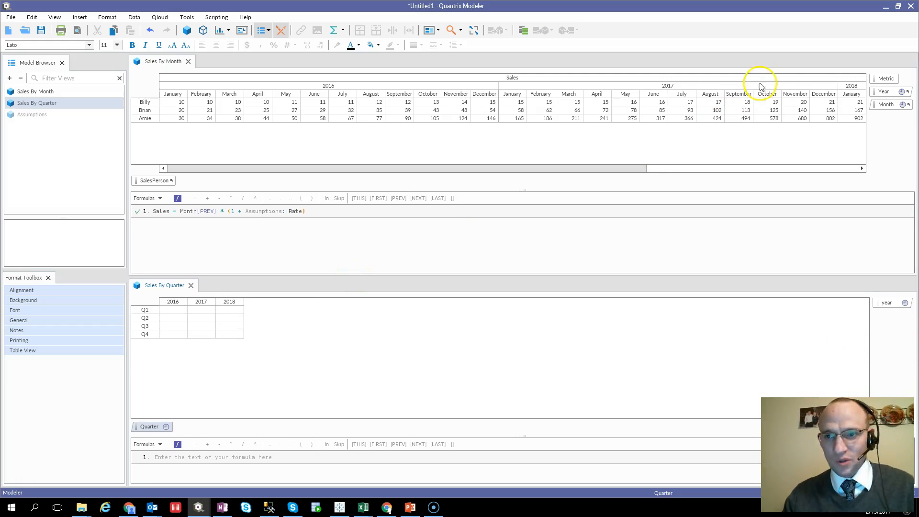
{"action": "left_click_drag", "start_coordinate": [886, 78], "coordinate": [895, 317]}
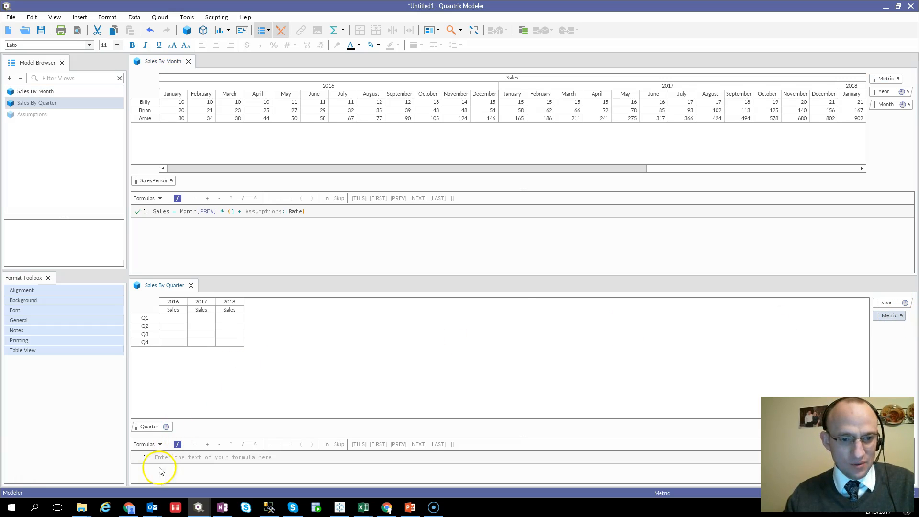
{"action": "left_click", "coordinate": [175, 310]}
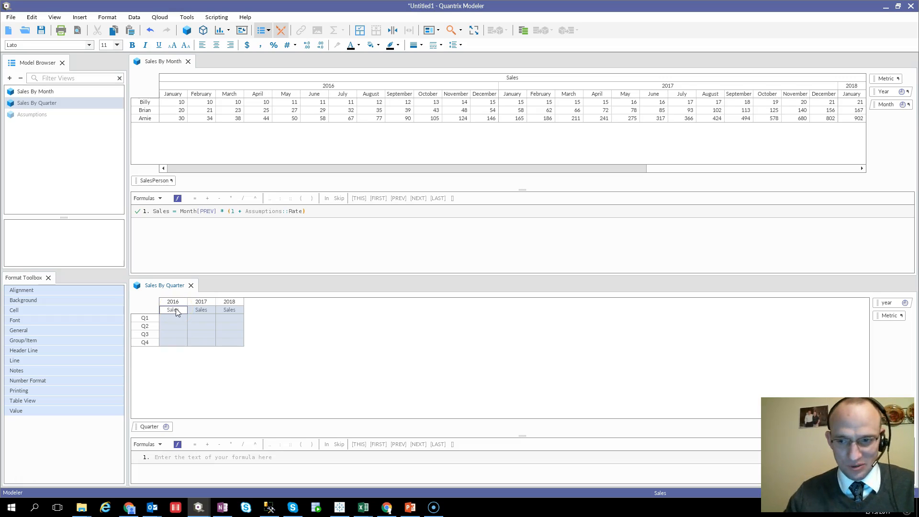
Step: Add the formula :=sum(Sales By Month::) to the Sales By Quarter matrix
{"action": "left_click", "coordinate": [166, 458]}
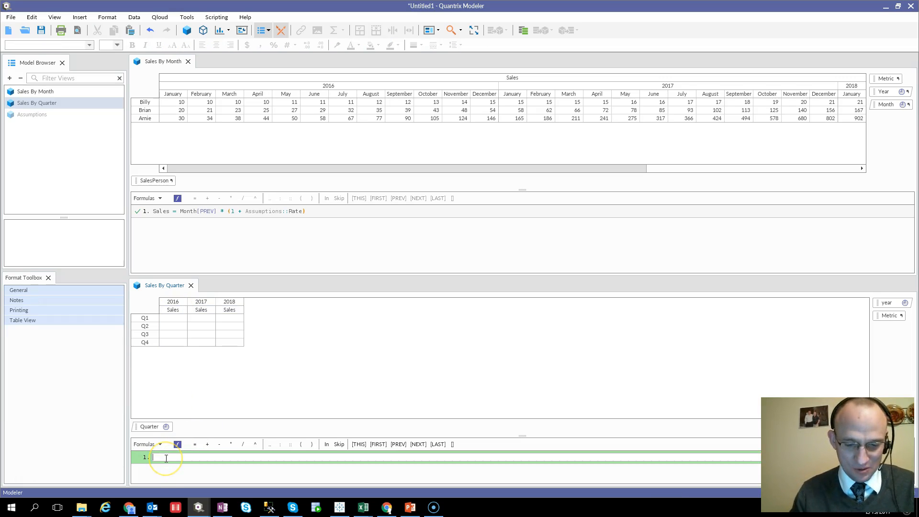
{"action": "type", "text": ":=sum("}
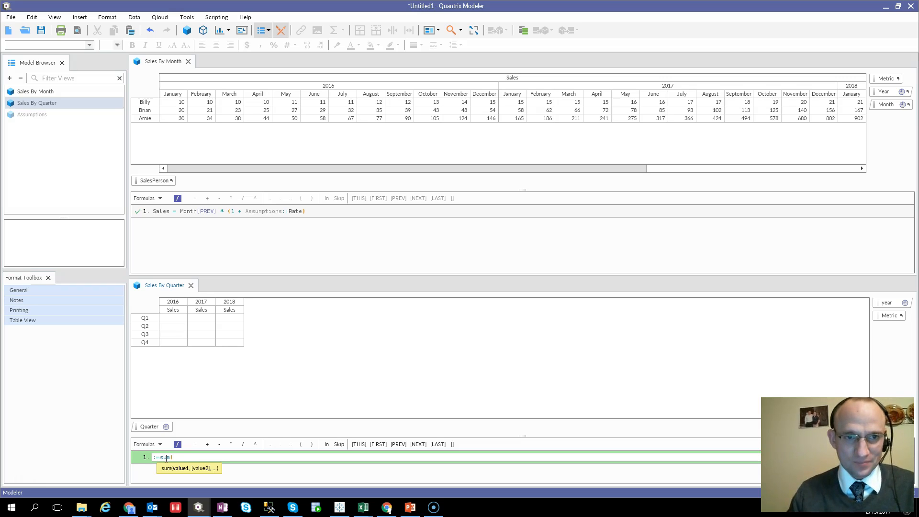
{"action": "type", "text": "sales by"}
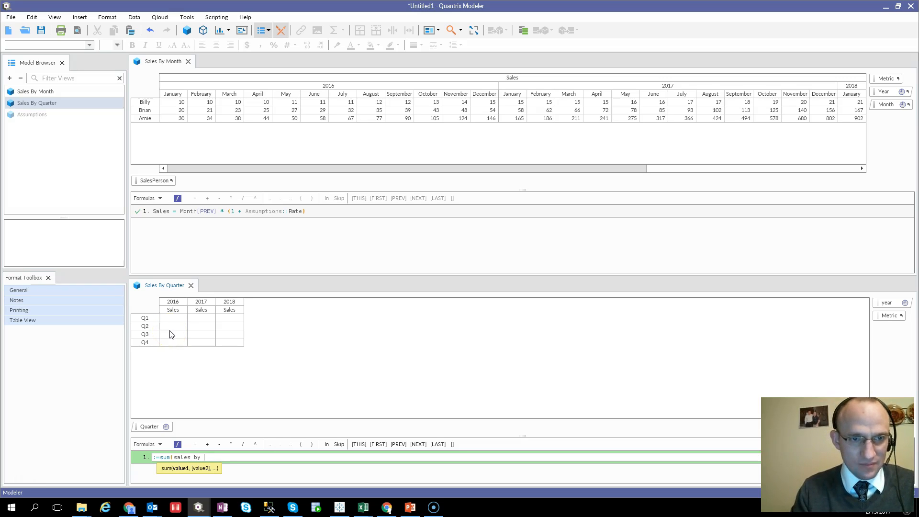
{"action": "type", "text": " month::)"}
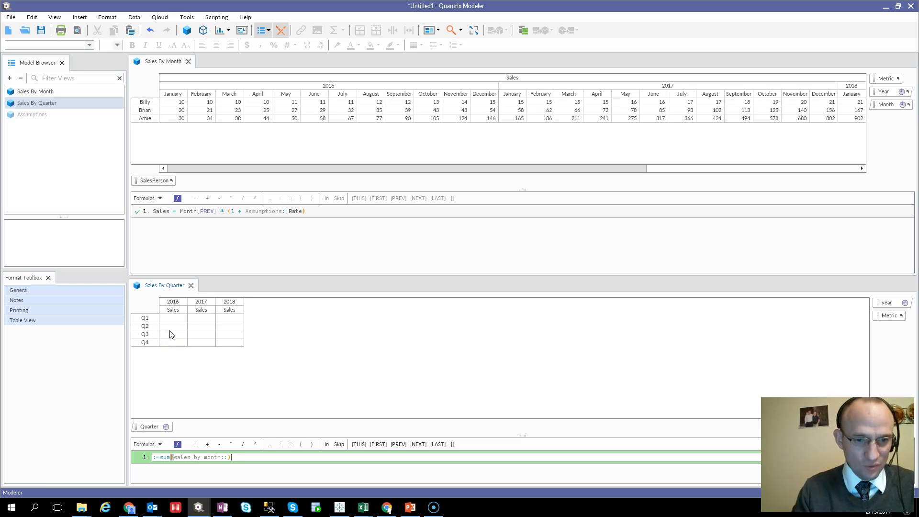
{"action": "key", "text": "Return"}
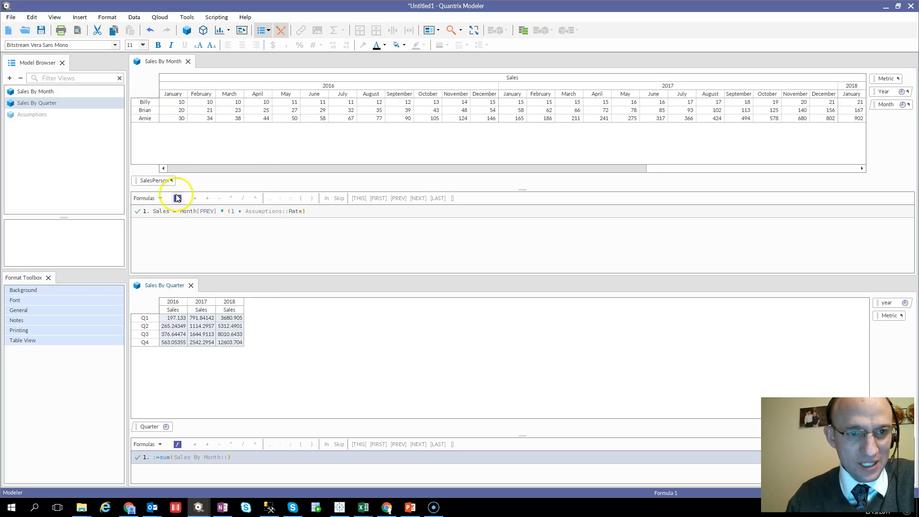
Step: Check the sums of January–March and April–June 2016 in Sales By Month against the Q1 and Q2 cells of Sales By Quarter
{"action": "left_click_drag", "start_coordinate": [175, 101], "coordinate": [217, 130]}
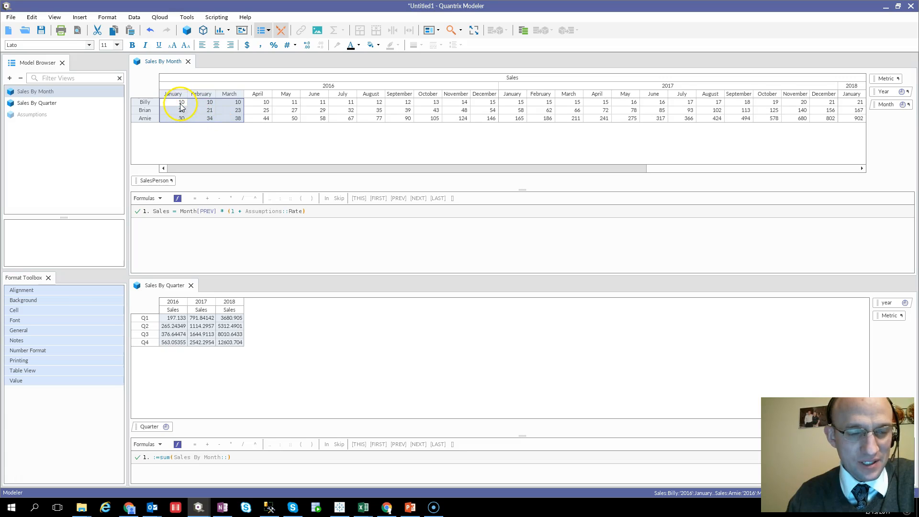
{"action": "left_click_drag", "start_coordinate": [813, 454], "coordinate": [785, 378]}
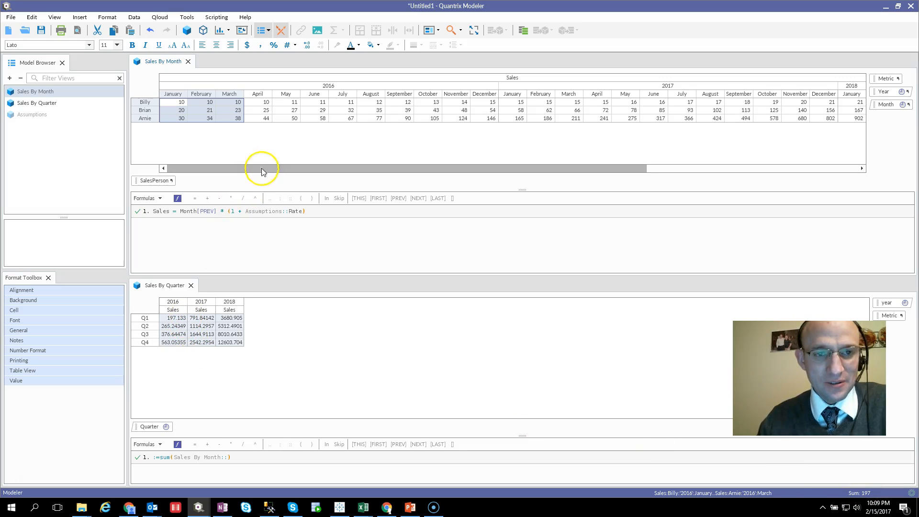
{"action": "left_click", "coordinate": [266, 102]}
{"action": "left_click_drag", "start_coordinate": [267, 103], "coordinate": [309, 126]}
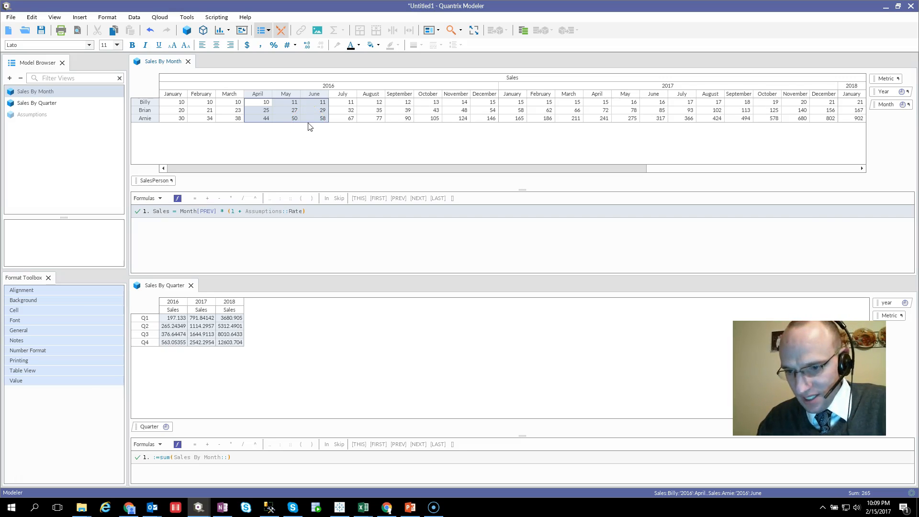
{"action": "left_click", "coordinate": [180, 327]}
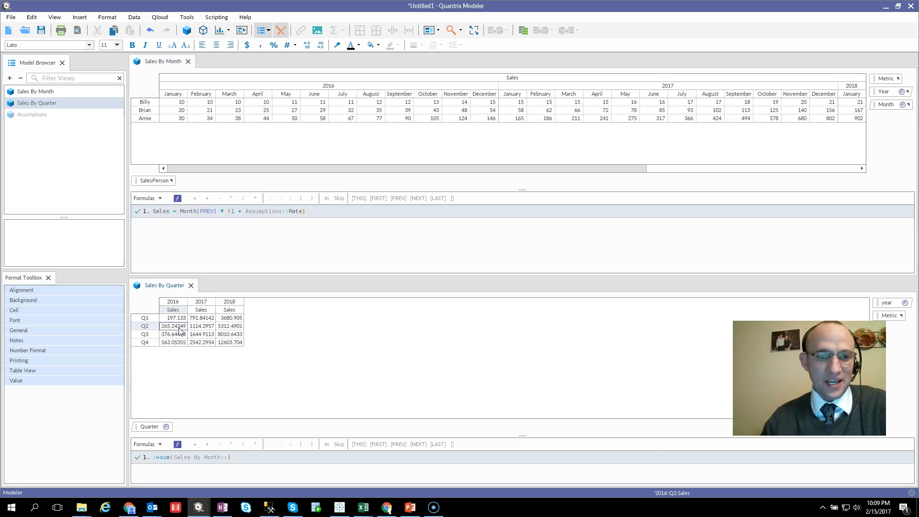
Step: Create a new matrix named Sales by Year and dock it beside Sales By Quarter, below the monthly matrix
{"action": "left_click_drag", "start_coordinate": [187, 273], "coordinate": [203, 245]}
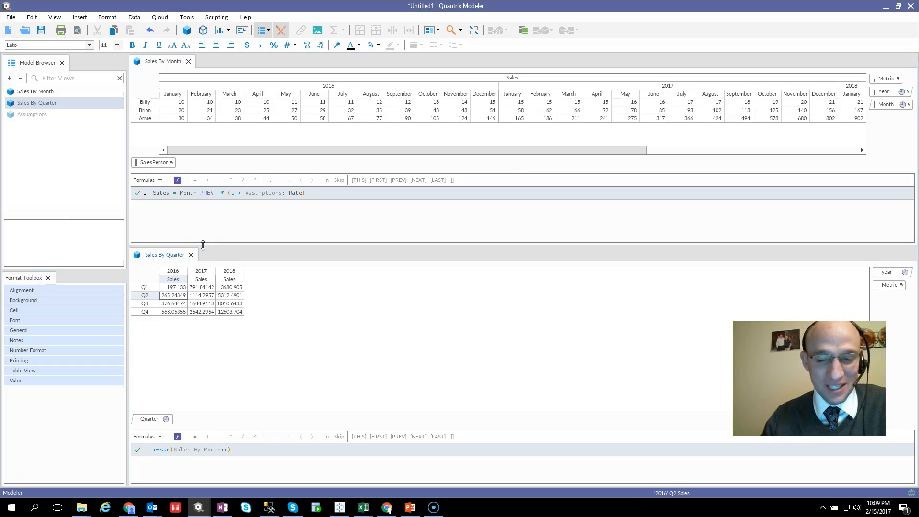
{"action": "left_click", "coordinate": [65, 107]}
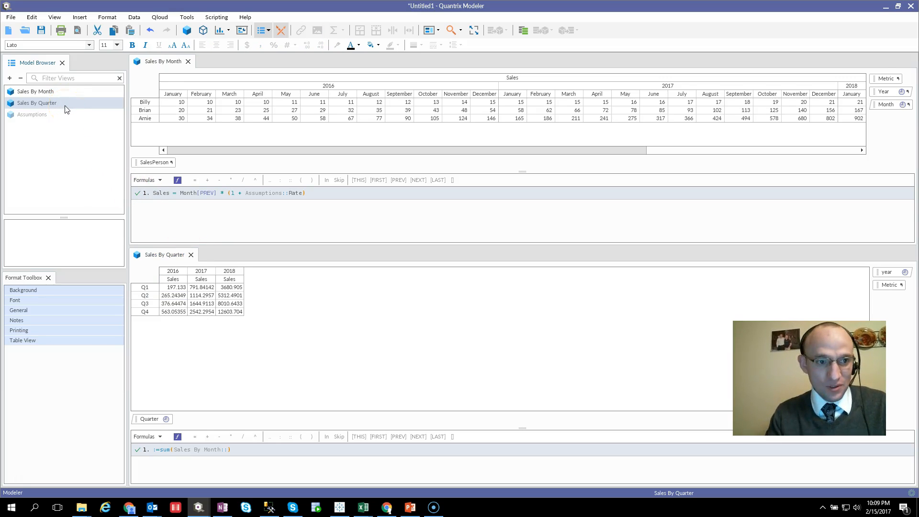
{"action": "key", "text": "Return"}
{"action": "type", "text": "Sales by Year"}
{"action": "key", "text": "Return"}
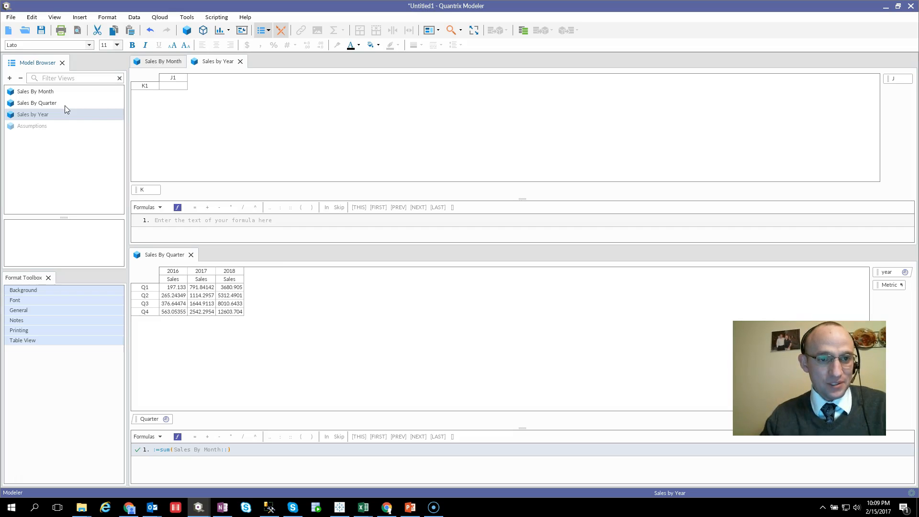
{"action": "left_click_drag", "start_coordinate": [211, 69], "coordinate": [262, 393]}
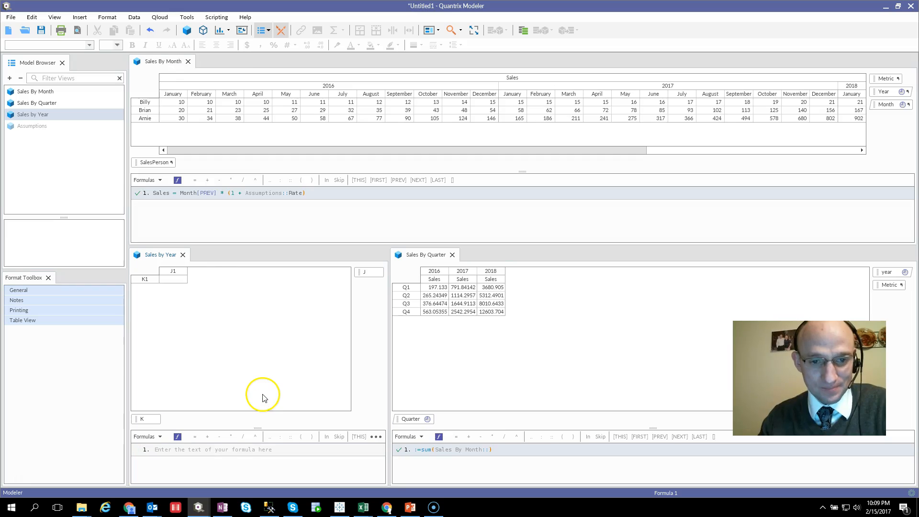
Step: Set up the column items of the Sales by Year matrix as 2016, 2017 and 2018
{"action": "left_click", "coordinate": [173, 272]}
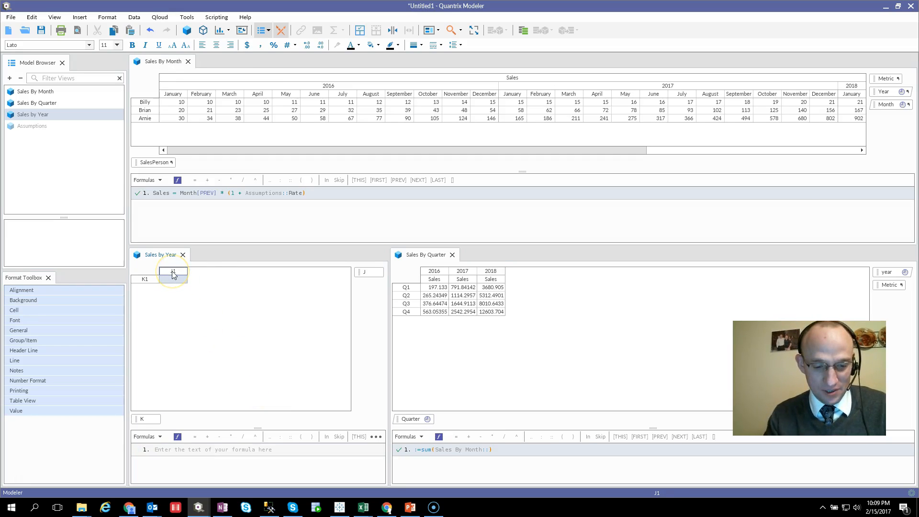
{"action": "type", "text": "2016"}
{"action": "key", "text": "Return"}
{"action": "key", "text": "Return"}
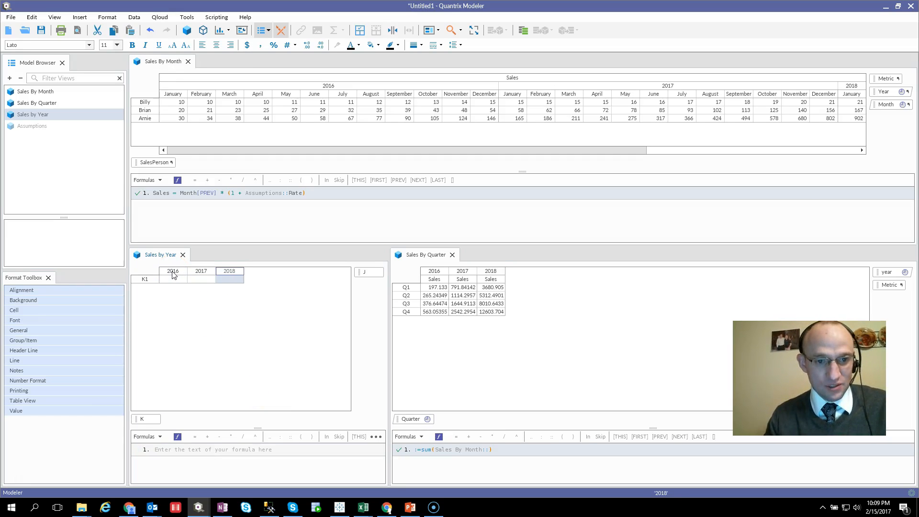
Step: Rename category J of Sales by Year to year and convert it to a timeline
{"action": "left_click", "coordinate": [367, 271]}
{"action": "type", "text": "year"}
{"action": "key", "text": "Return"}
{"action": "right_click", "coordinate": [368, 272]}
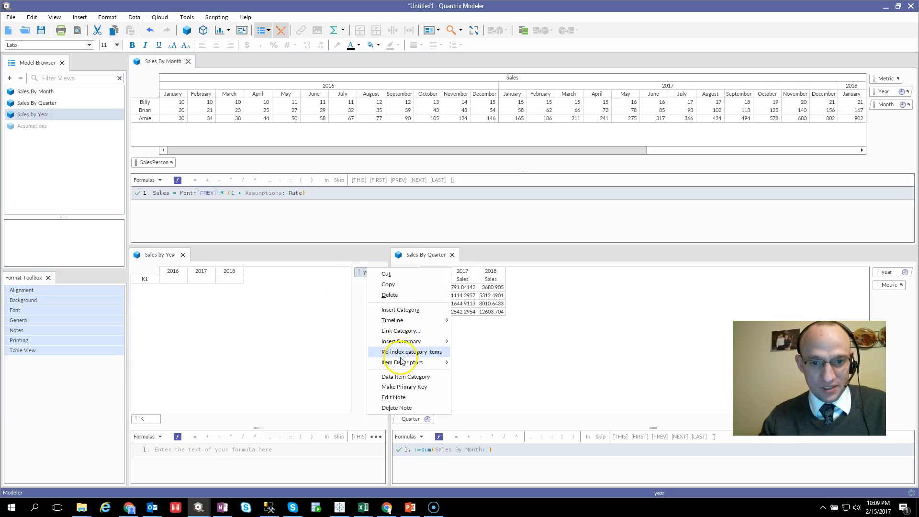
{"action": "mouse_move", "coordinate": [411, 320]}
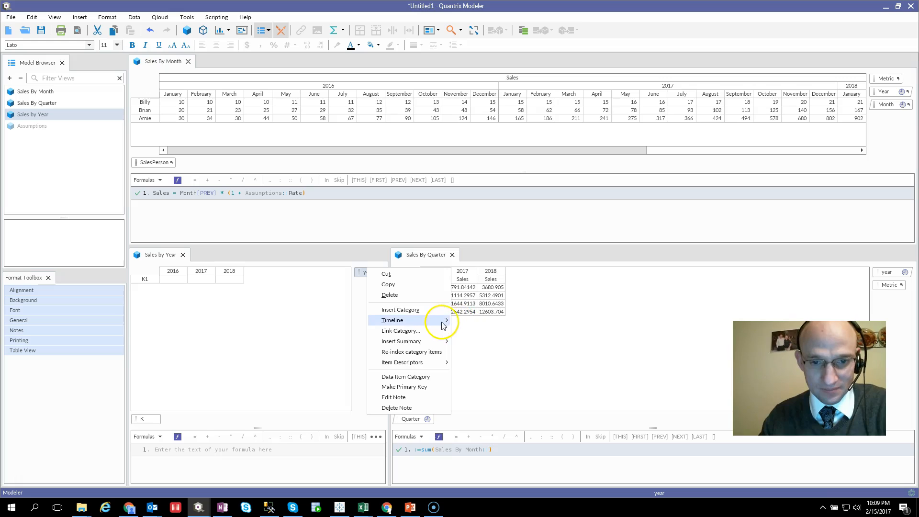
{"action": "left_click", "coordinate": [468, 333]}
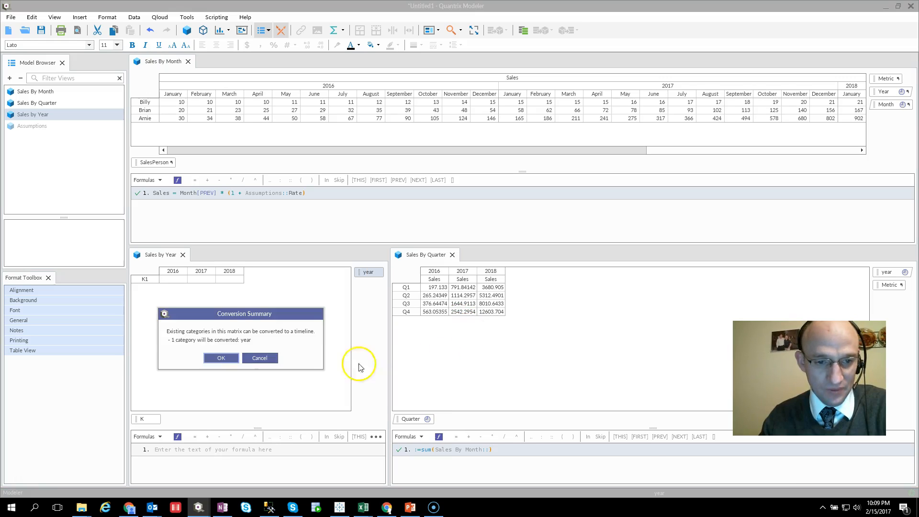
{"action": "left_click", "coordinate": [231, 355]}
Step: Link the Metric category from Sales By Quarter into Sales by Year, below year, and delete category K
{"action": "left_click", "coordinate": [145, 281]}
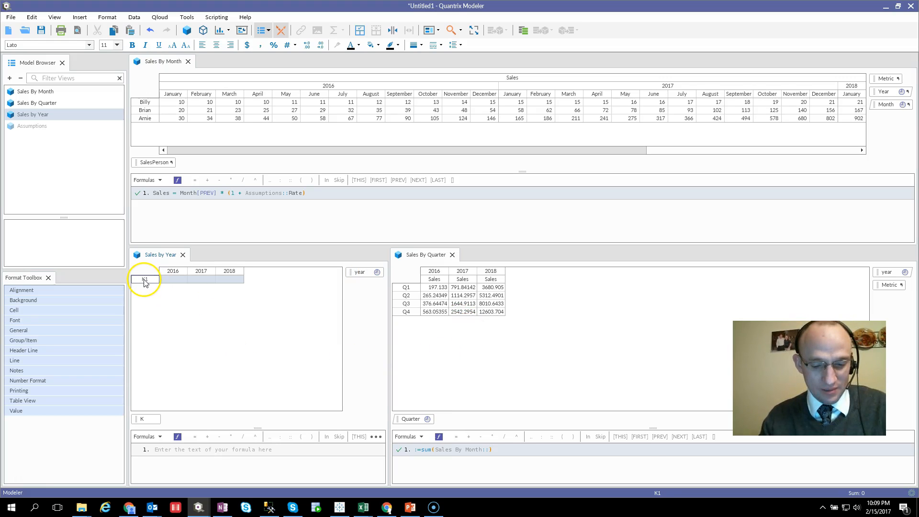
{"action": "left_click_drag", "start_coordinate": [888, 285], "coordinate": [353, 297]}
{"action": "left_click", "coordinate": [147, 422]}
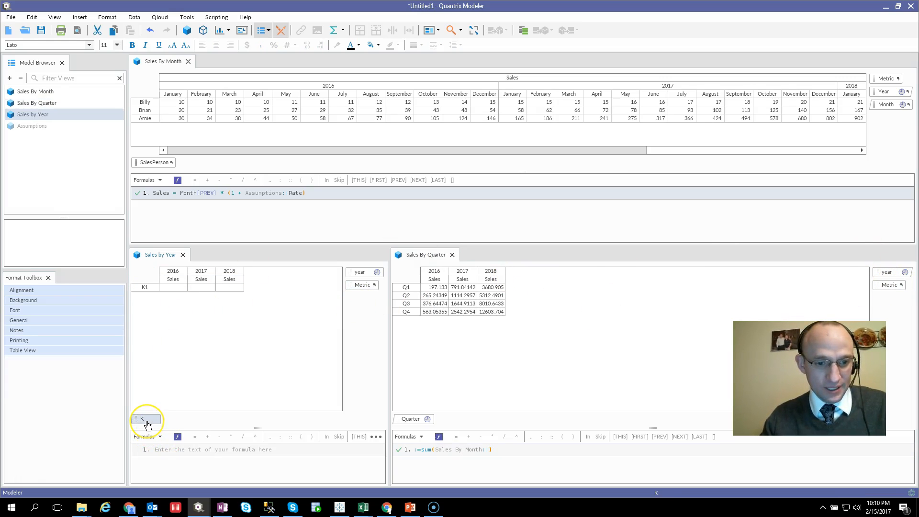
{"action": "key", "text": "Delete"}
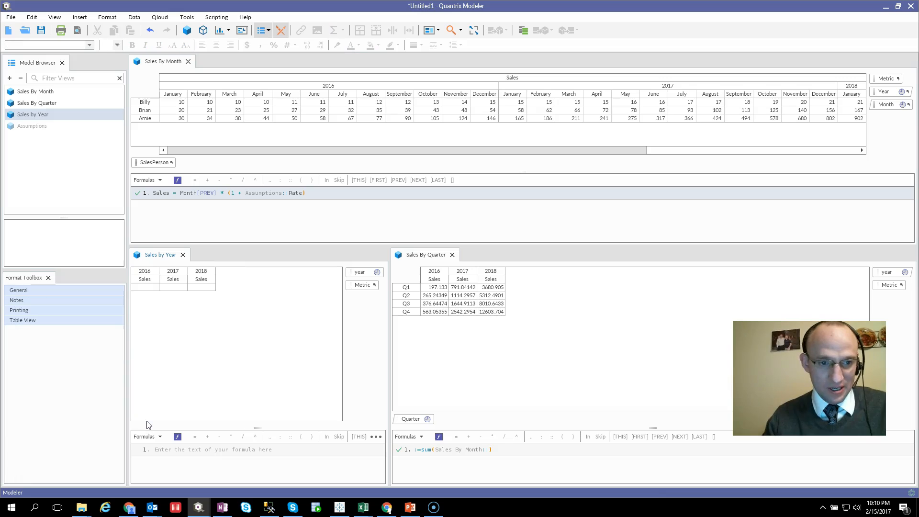
Step: Add the formula Sales = sum(Sales By Month::) to the Sales by Year matrix
{"action": "left_click", "coordinate": [167, 450]}
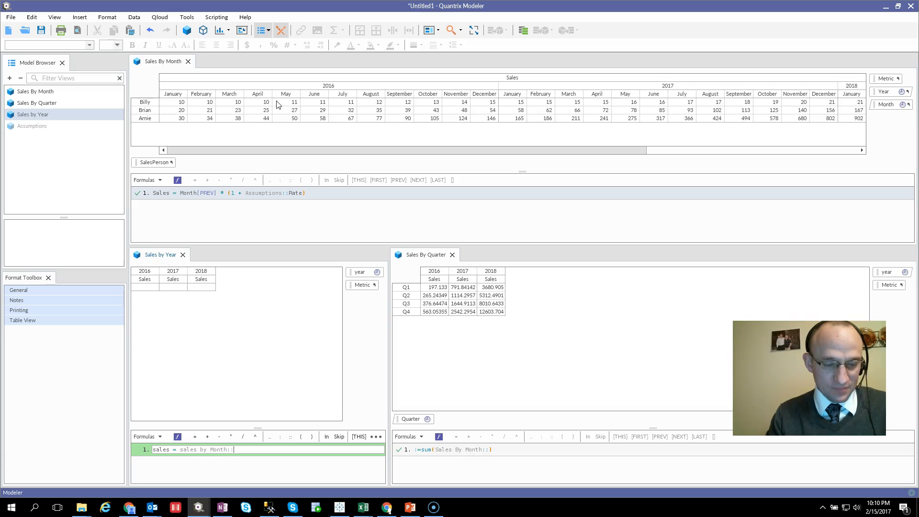
{"action": "key", "text": "Return"}
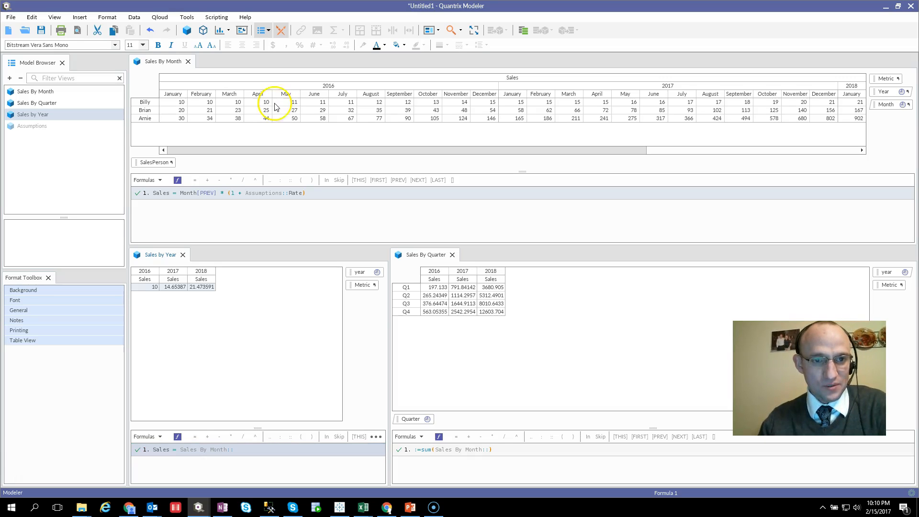
{"action": "left_click", "coordinate": [183, 449]}
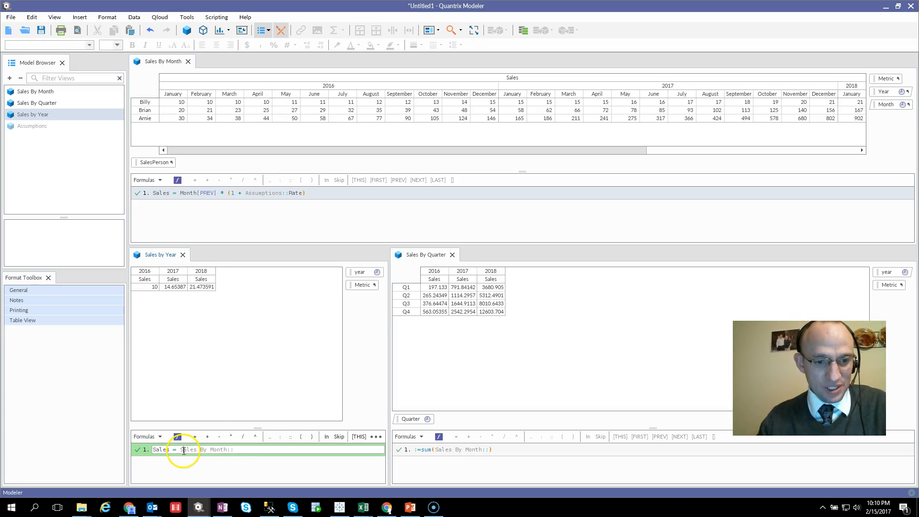
{"action": "type", "text": "sum("}
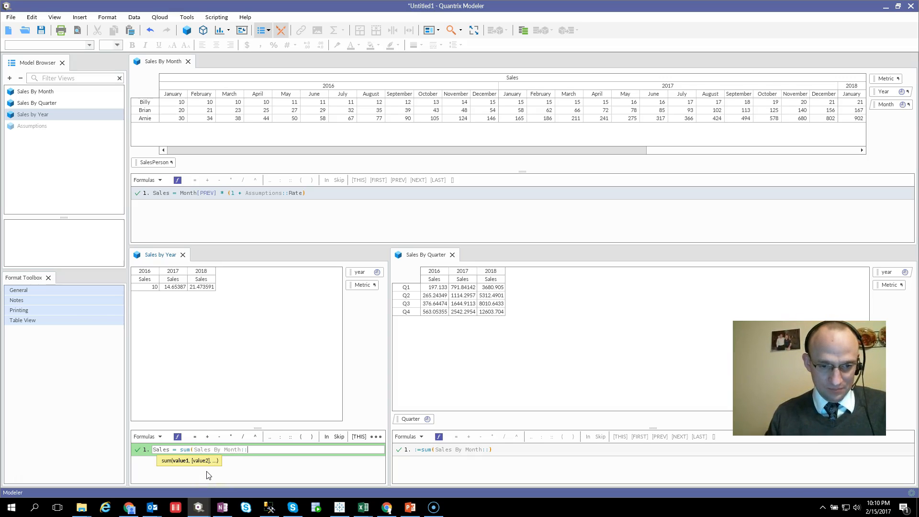
{"action": "type", "text": ")"}
{"action": "key", "text": "Return"}
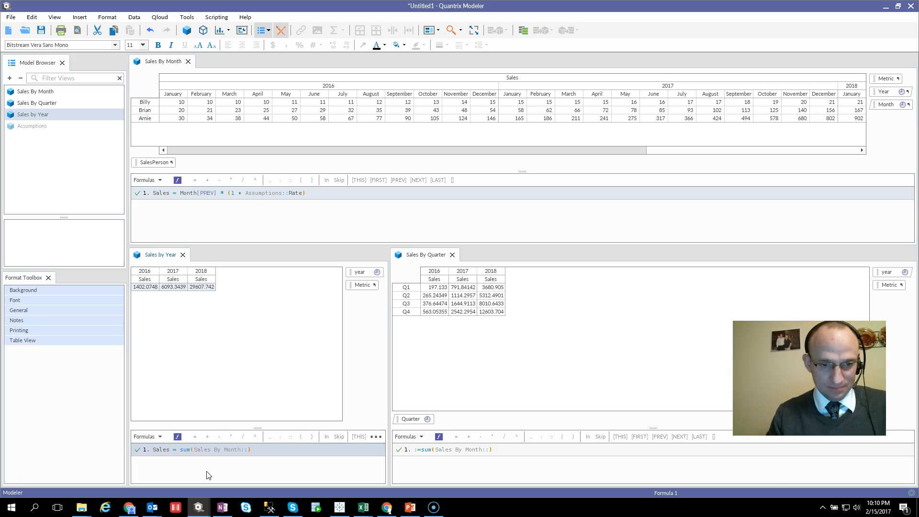
Step: Check the 2016 cell of Sales by Year against the sums of the 2016 months in Sales By Month and 2016 quarters in Sales By Quarter
{"action": "left_click", "coordinate": [143, 288]}
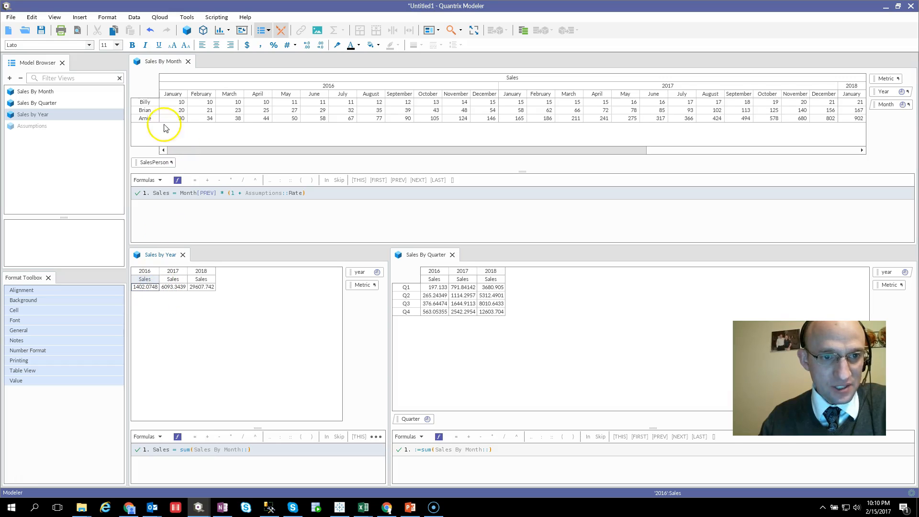
{"action": "left_click_drag", "start_coordinate": [177, 105], "coordinate": [485, 121]}
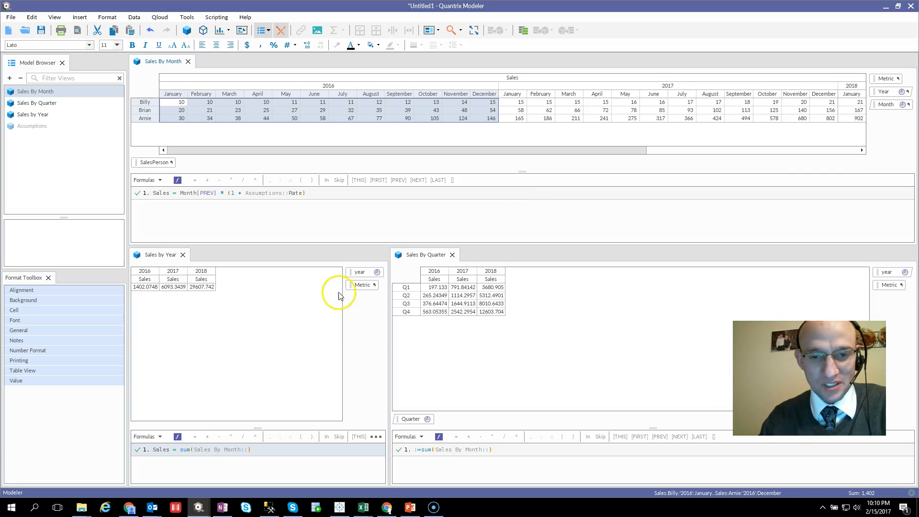
{"action": "left_click", "coordinate": [438, 292]}
{"action": "left_click_drag", "start_coordinate": [438, 292], "coordinate": [437, 328]}
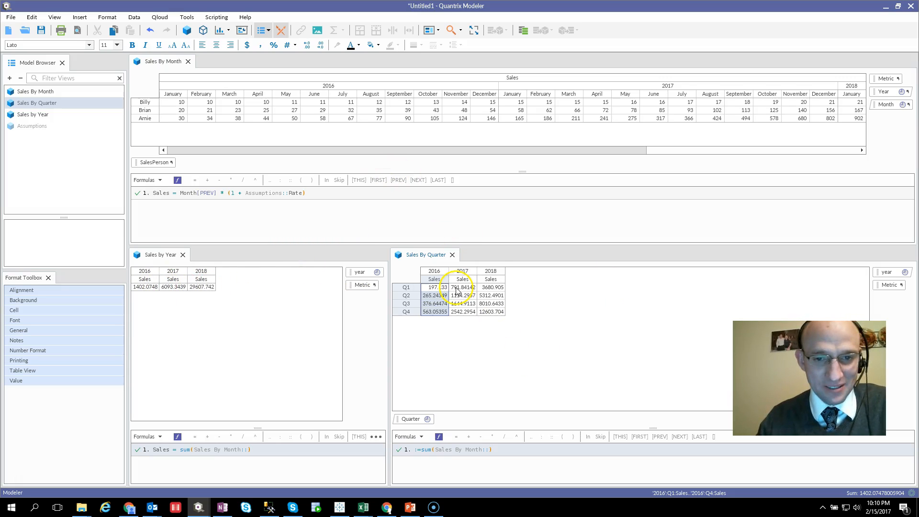
{"action": "left_click", "coordinate": [142, 287]}
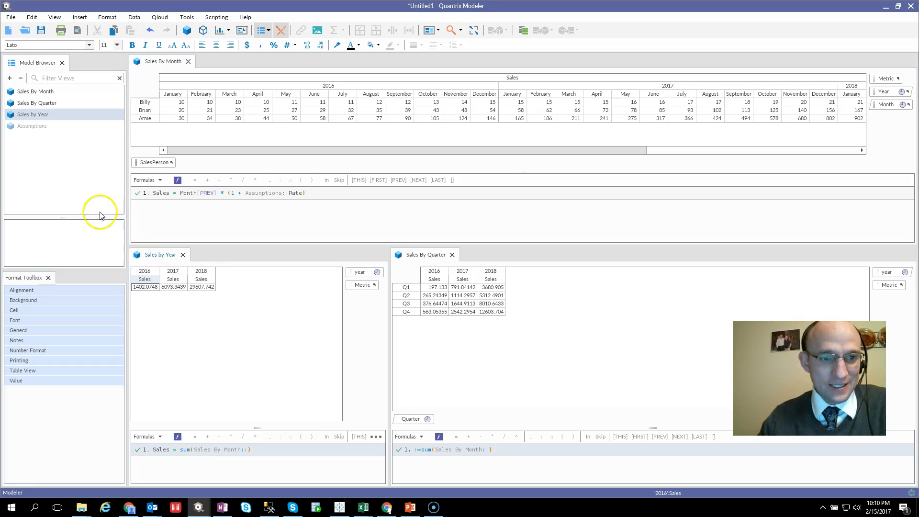
Step: Link the SalesPerson category into the rows of Sales By Quarter, after Quarter, and into the rows of Sales by Year
{"action": "left_click_drag", "start_coordinate": [139, 162], "coordinate": [454, 422]}
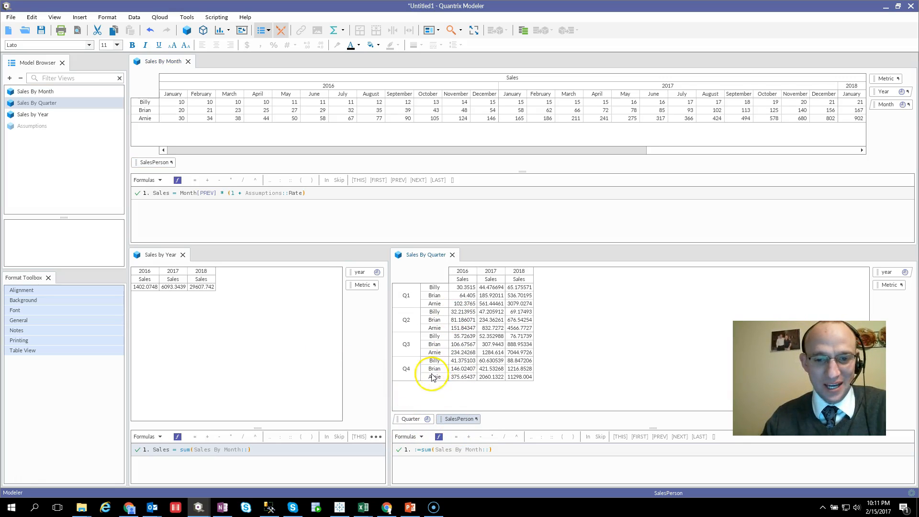
{"action": "left_click_drag", "start_coordinate": [447, 417], "coordinate": [238, 419]}
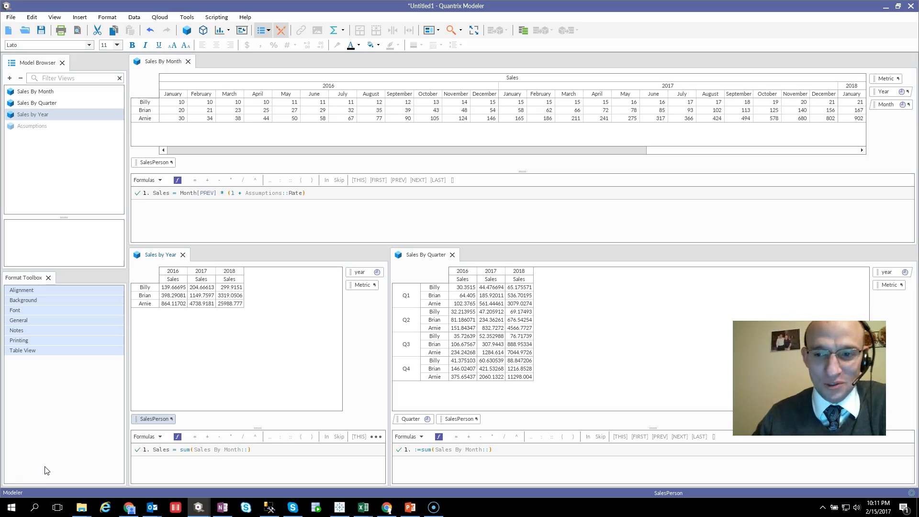
Step: Switch to the PowerPoint presentation and show the contact slide, slide 3
{"action": "key", "text": "alt+Tab"}
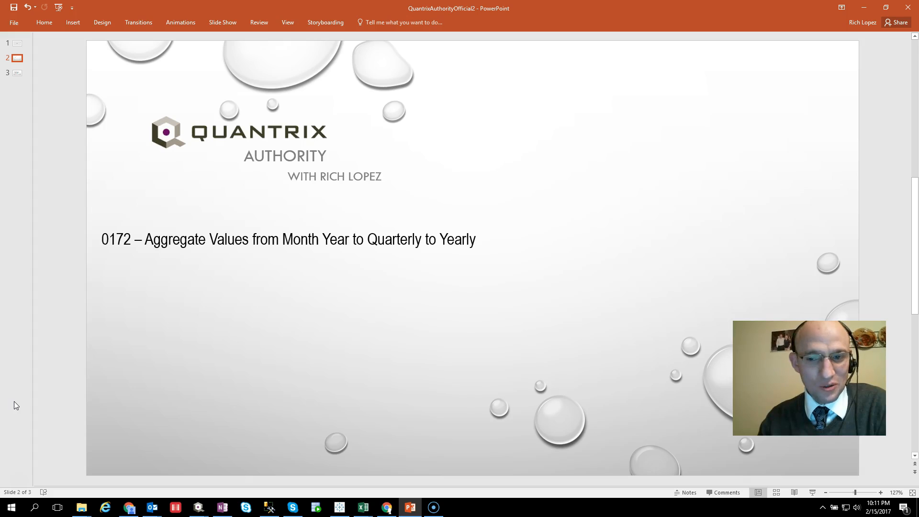
{"action": "left_click", "coordinate": [13, 404]}
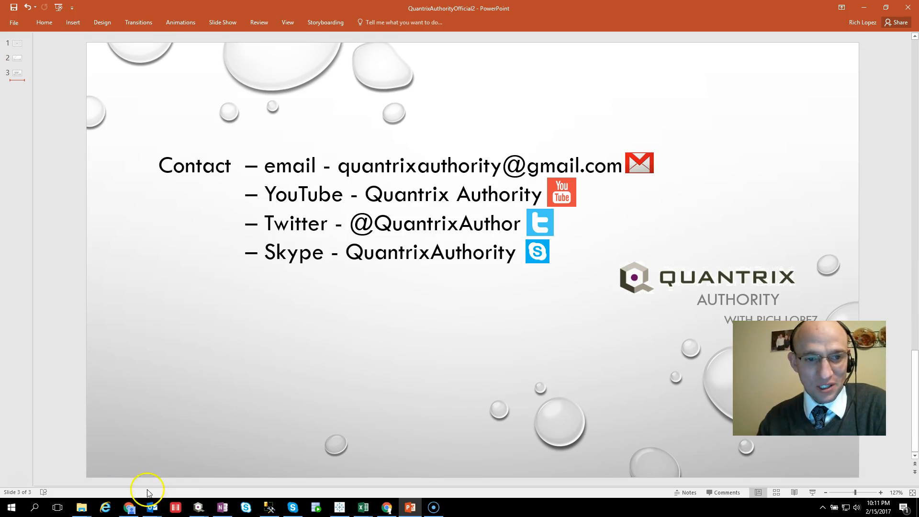